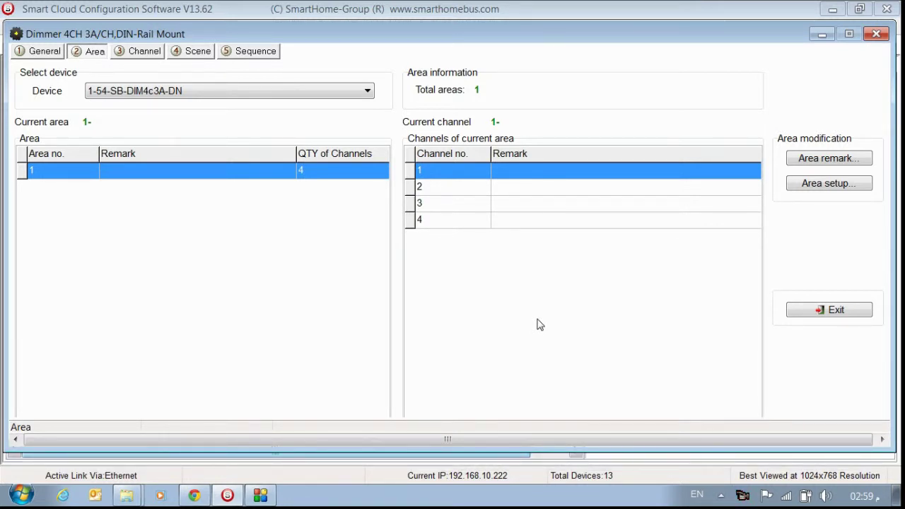
Close the dimmer window and reopen SB-DIM4c3A-DN (device 1-54) from the ON-line devices list
{"action": "left_click", "coordinate": [876, 33]}
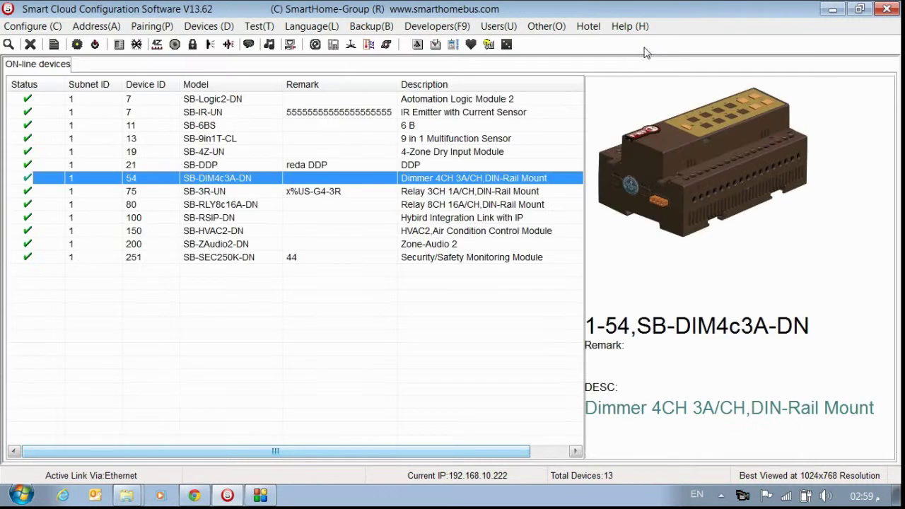
{"action": "double_click", "coordinate": [401, 181]}
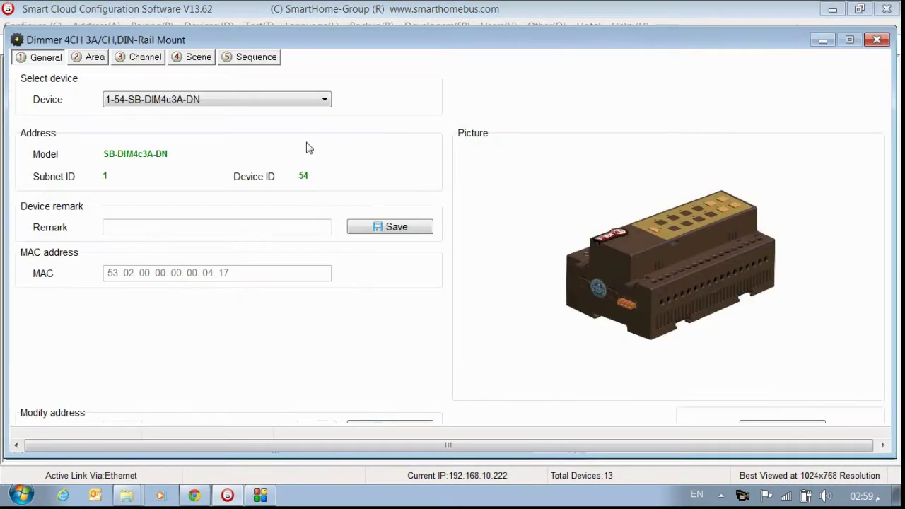
View the dimmer's Area tab and Area setup, with channels 1–4 all in area 1
{"action": "left_click", "coordinate": [94, 58]}
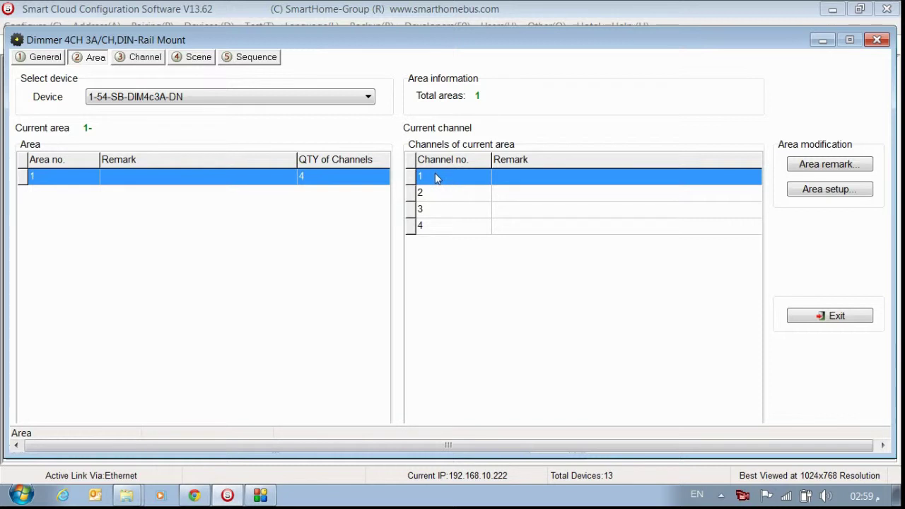
{"action": "left_click", "coordinate": [439, 193]}
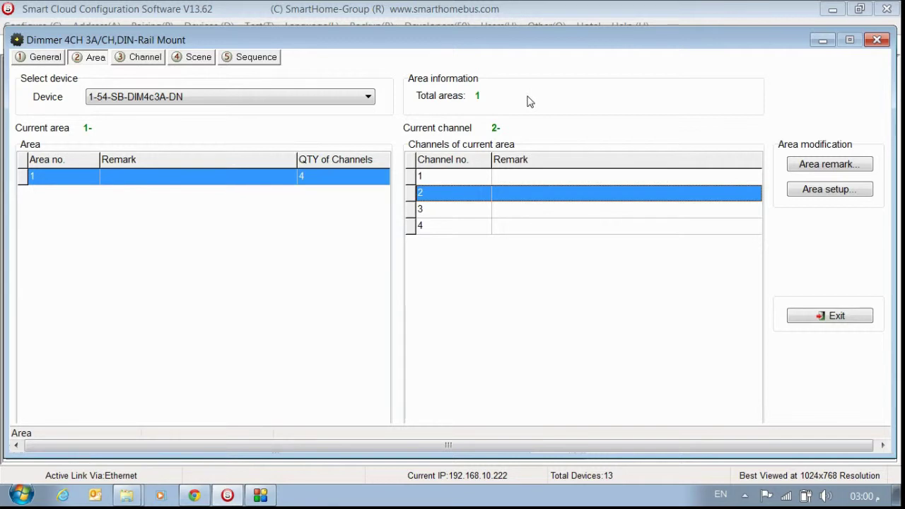
{"action": "left_click", "coordinate": [820, 191]}
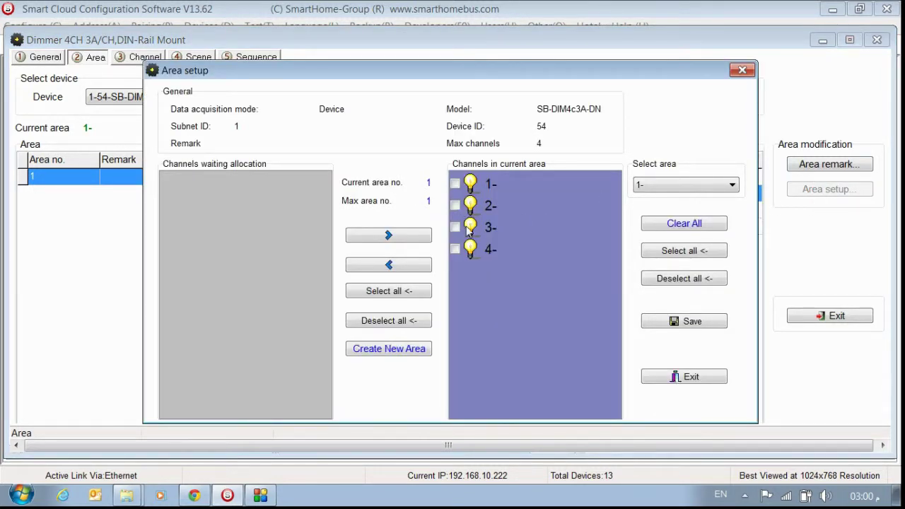
Remove channels 3 and 4 from area 1
{"action": "left_click", "coordinate": [455, 228]}
{"action": "left_click", "coordinate": [454, 249]}
{"action": "left_click", "coordinate": [379, 266]}
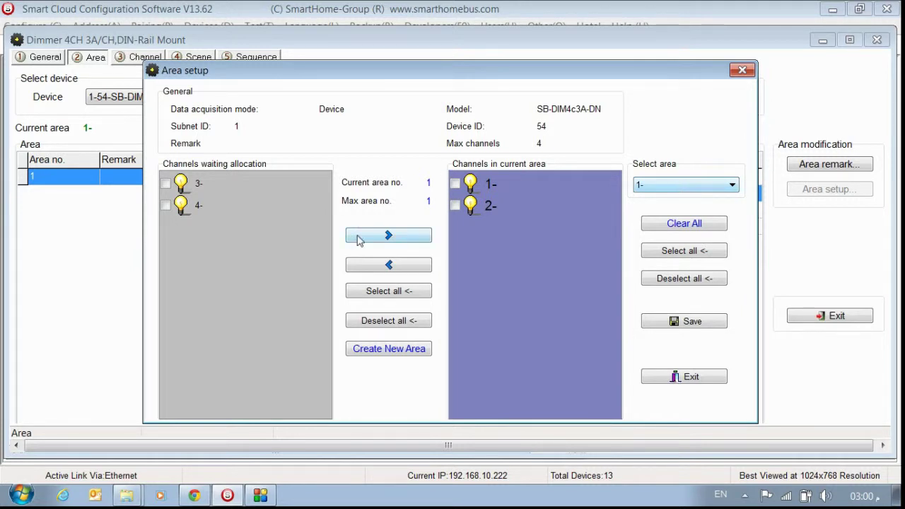
Create area 2 holding channels 3 and 4, save, and confirm area 1 keeps channels 1–2
{"action": "left_click", "coordinate": [382, 357]}
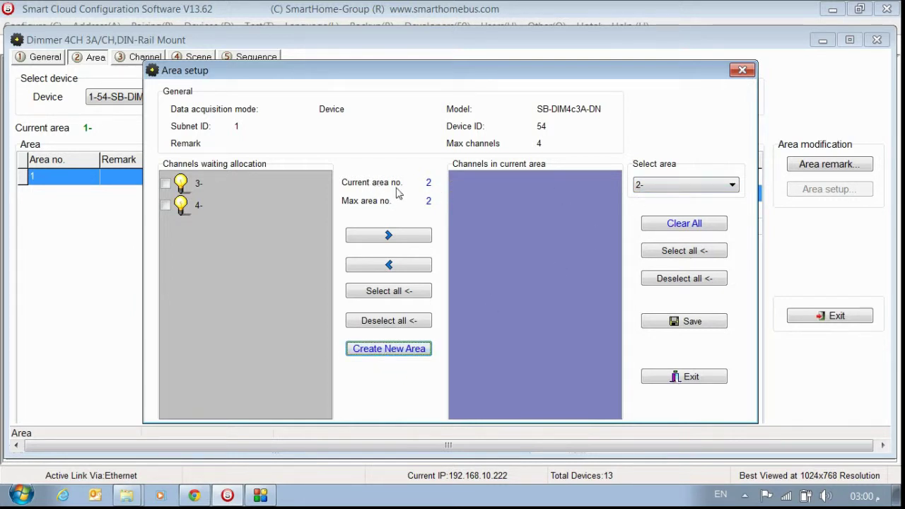
{"action": "left_click", "coordinate": [165, 184]}
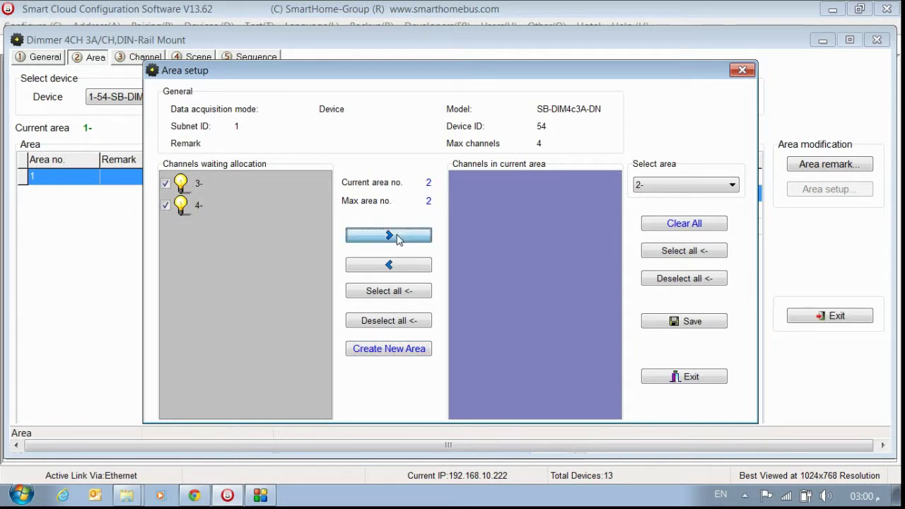
{"action": "left_click", "coordinate": [396, 236]}
{"action": "left_click", "coordinate": [684, 324]}
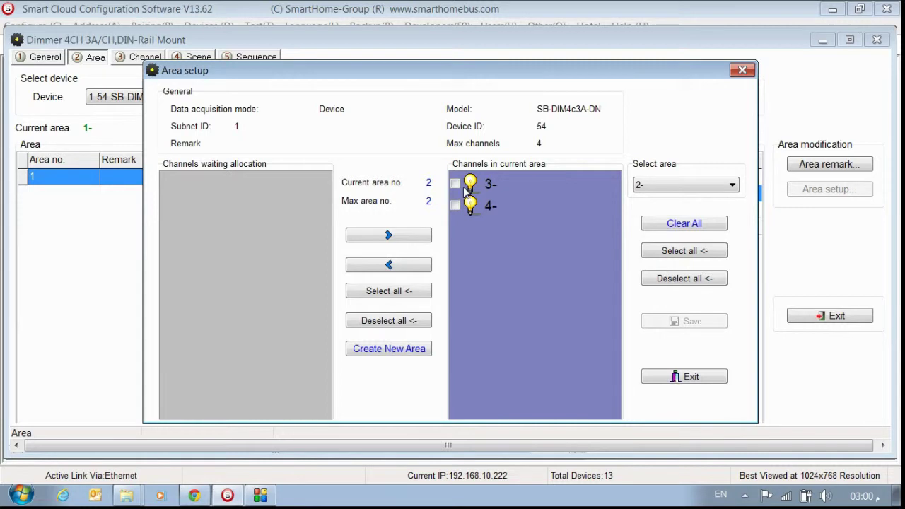
{"action": "left_click", "coordinate": [658, 184]}
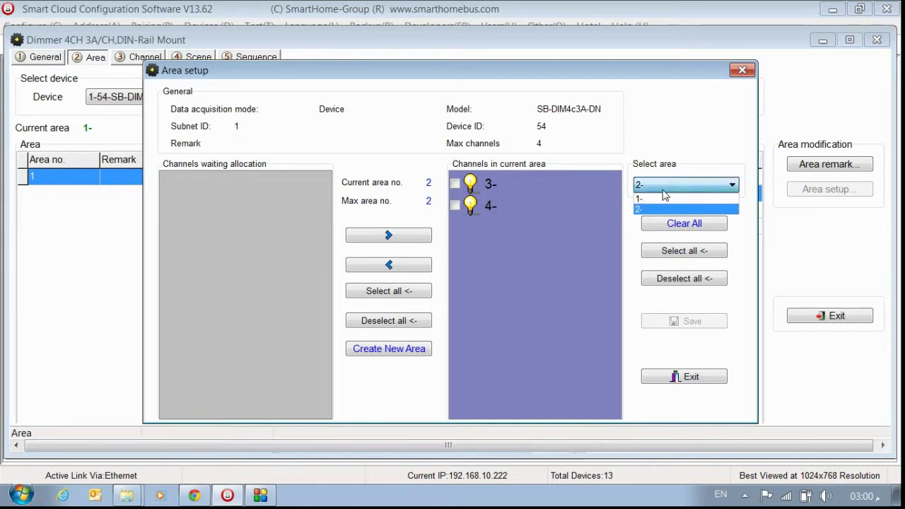
{"action": "left_click", "coordinate": [661, 195]}
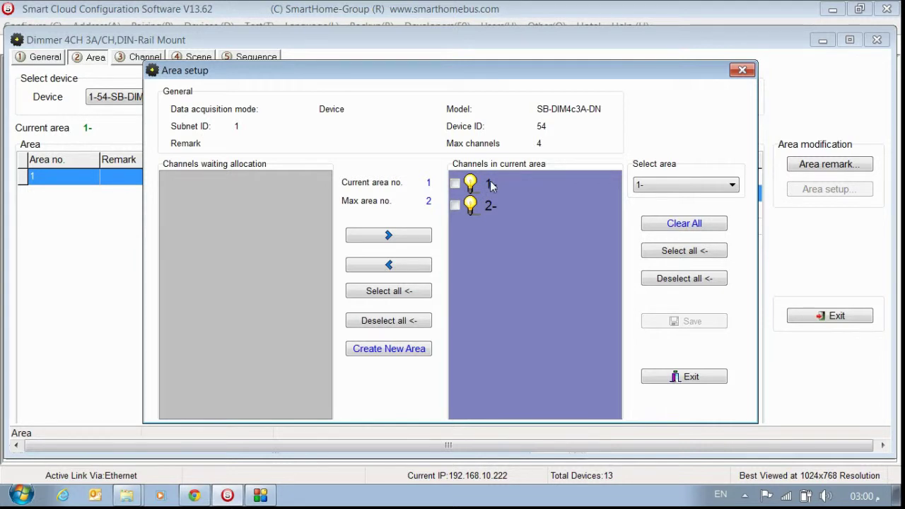
{"action": "left_click", "coordinate": [710, 380]}
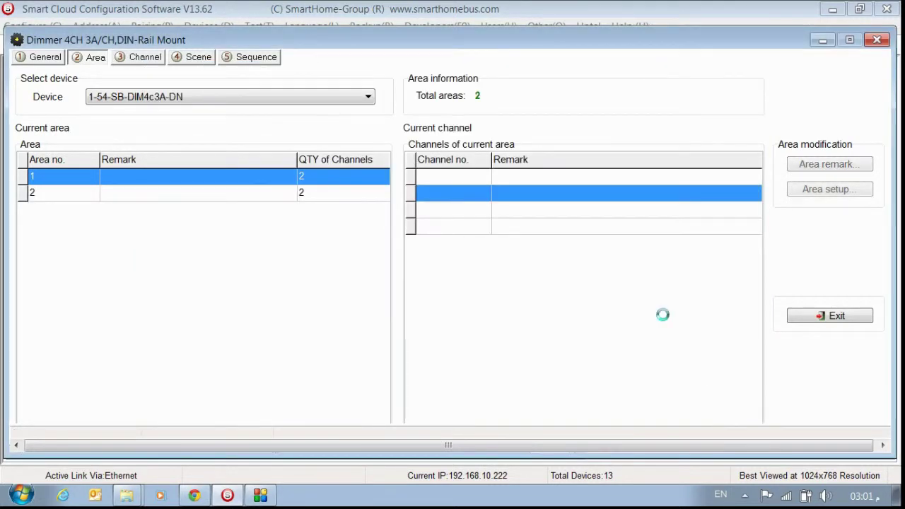
Check which channels areas 1 and 2 now hold
{"action": "left_click", "coordinate": [308, 198]}
{"action": "left_click", "coordinate": [100, 177]}
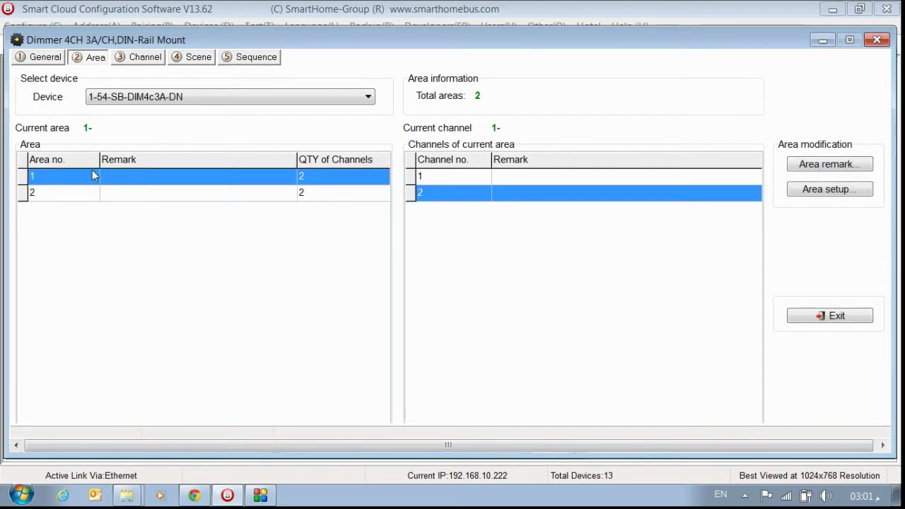
{"action": "left_click", "coordinate": [84, 193]}
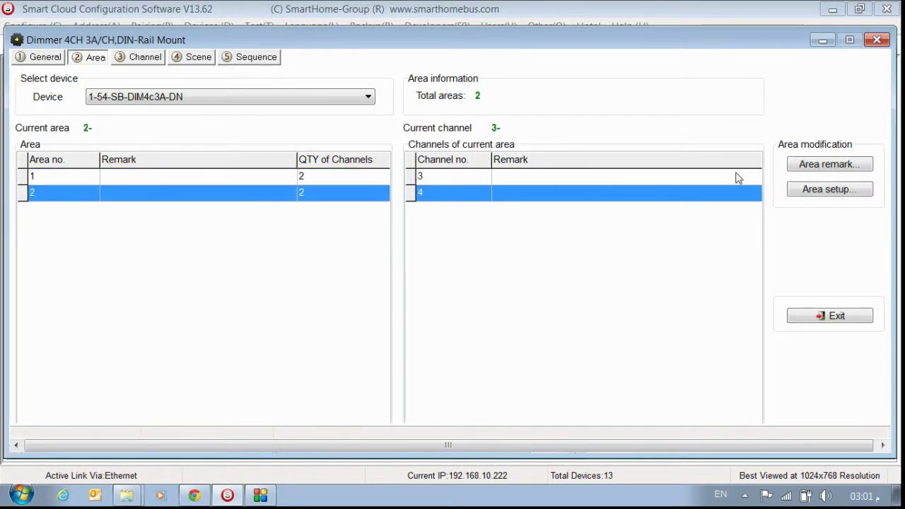
Enter remarks MBR for area 1 and FAMILY ROOM for area 2, then save
{"action": "left_click", "coordinate": [850, 166]}
{"action": "left_click", "coordinate": [391, 212]}
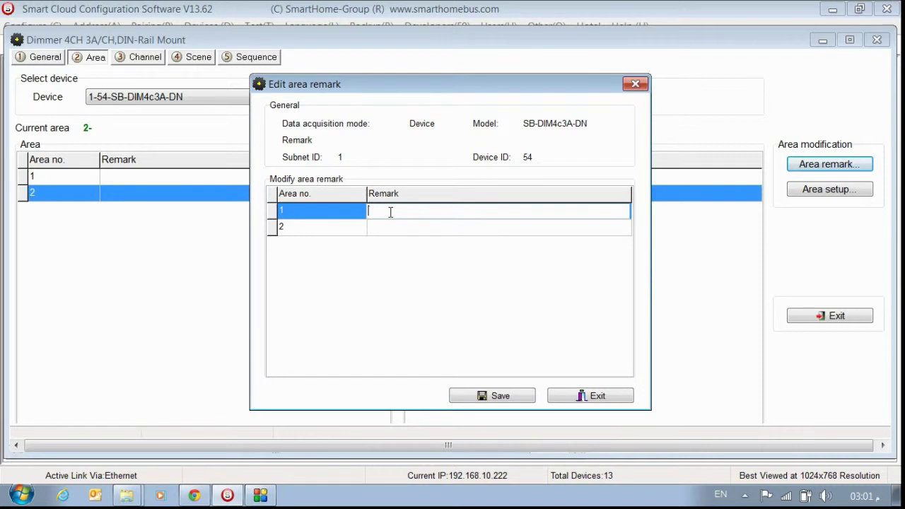
{"action": "type", "text": "s"}
{"action": "type", "text": "BR"}
{"action": "key", "text": "Tab"}
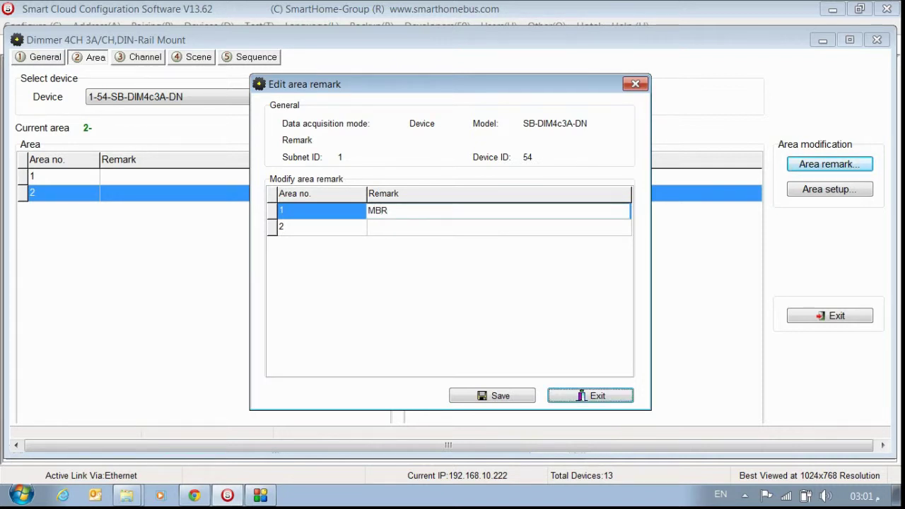
{"action": "left_click", "coordinate": [424, 227]}
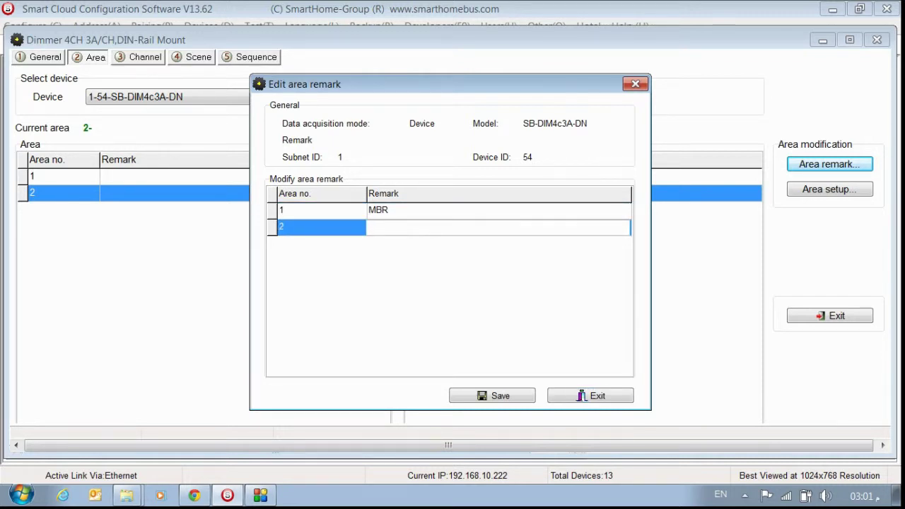
{"action": "type", "text": "FAMILY ROOM"}
{"action": "left_click", "coordinate": [497, 395]}
{"action": "left_click", "coordinate": [573, 397]}
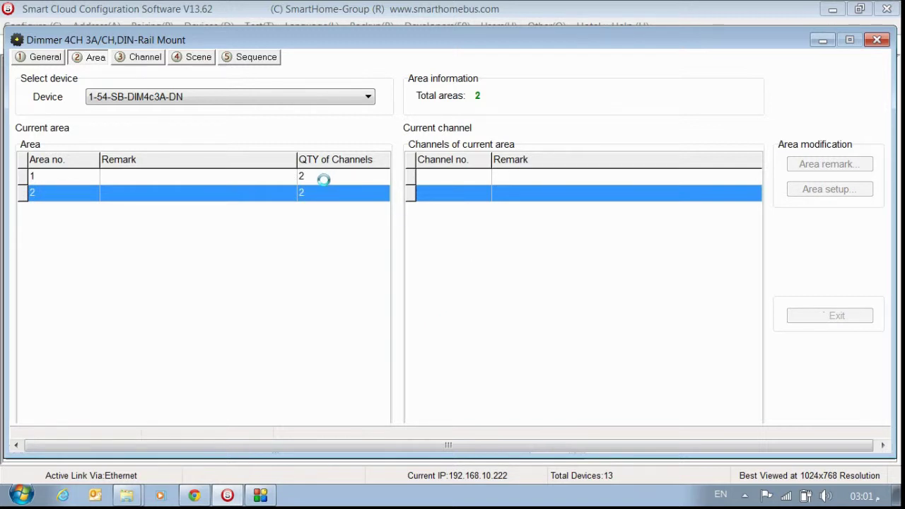
Review MBR's channels 1–2 and FAMILY ROOM's channels 3–4, briefly checking Area setup
{"action": "left_click", "coordinate": [161, 177]}
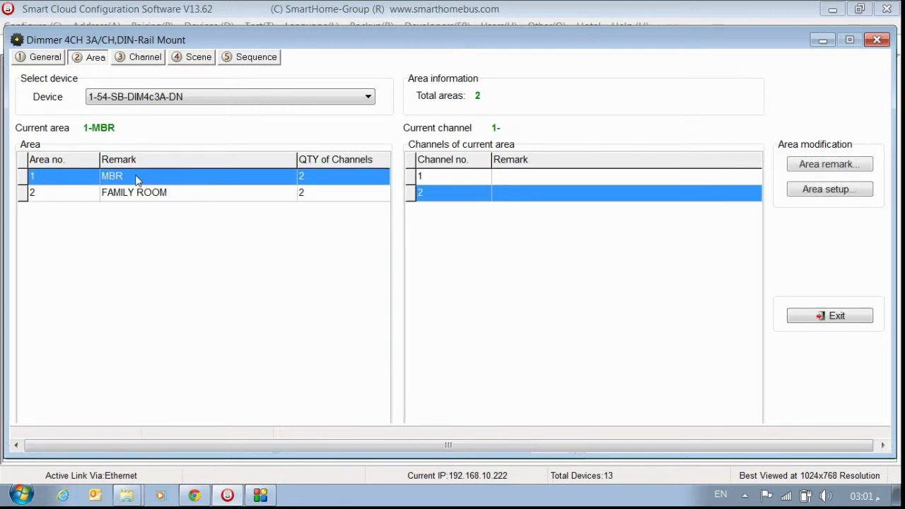
{"action": "left_click", "coordinate": [141, 194]}
{"action": "left_click", "coordinate": [485, 177]}
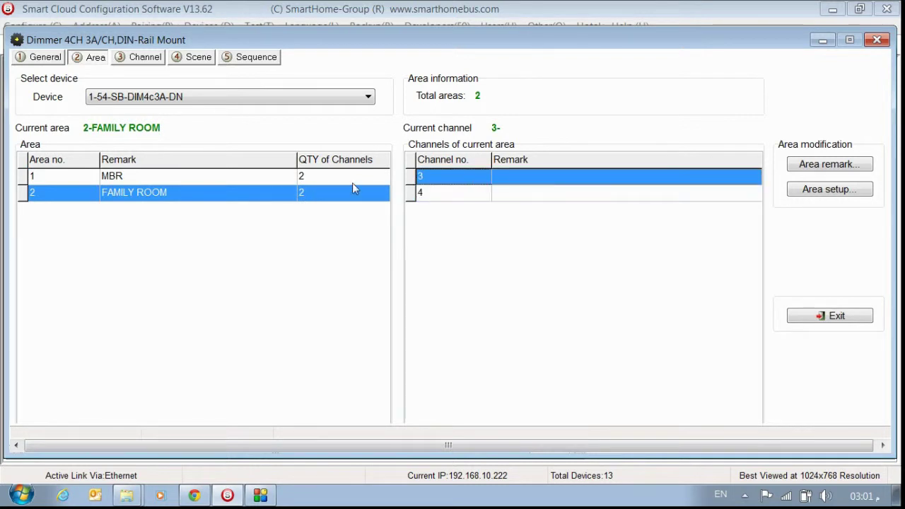
{"action": "left_click", "coordinate": [245, 178]}
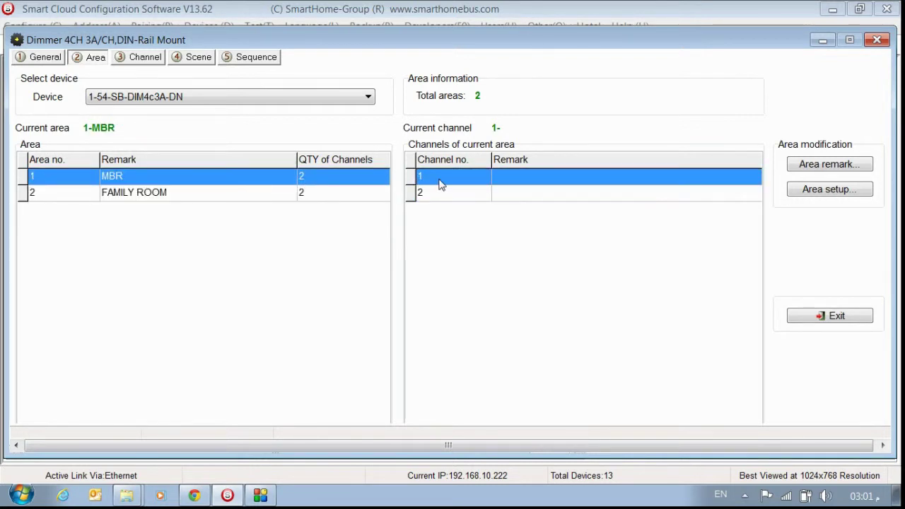
{"action": "left_click", "coordinate": [268, 192]}
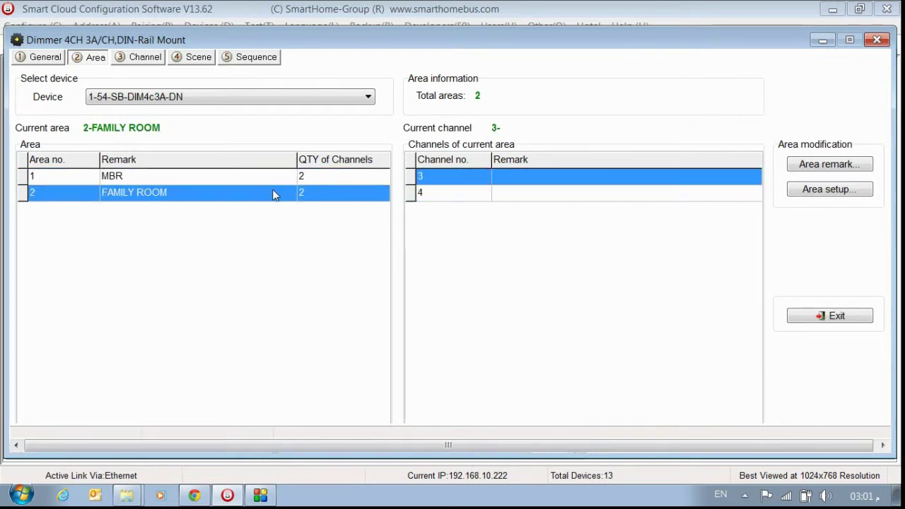
{"action": "left_click", "coordinate": [842, 195]}
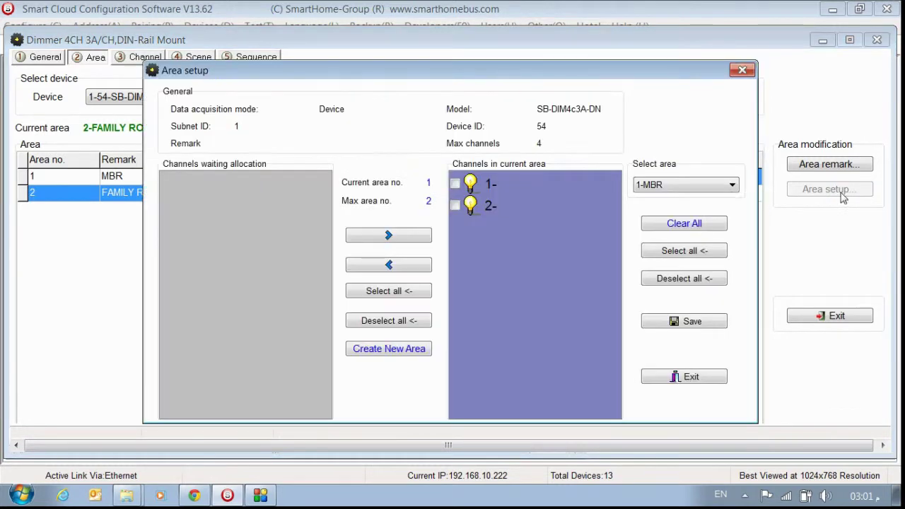
{"action": "left_click", "coordinate": [691, 376]}
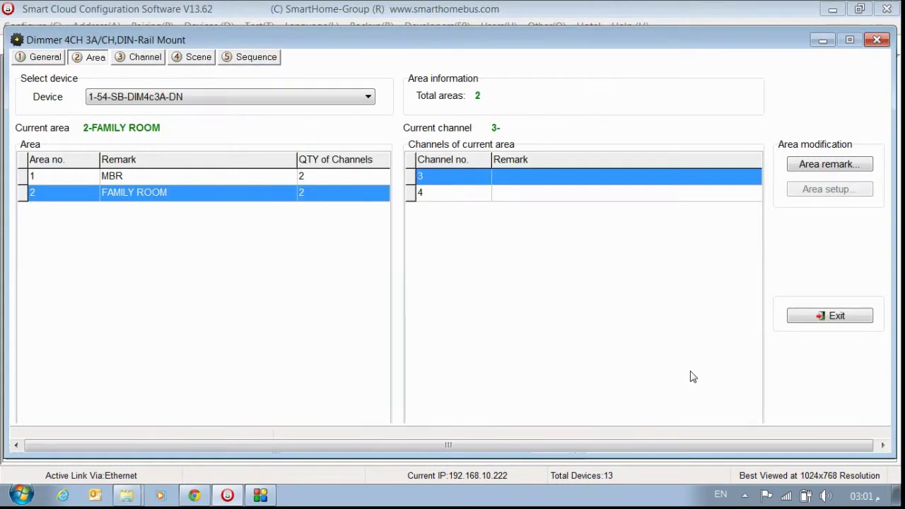
Recheck both areas and reopen Area setup showing 1-MBR with channels 1 and 2
{"action": "left_click", "coordinate": [294, 175]}
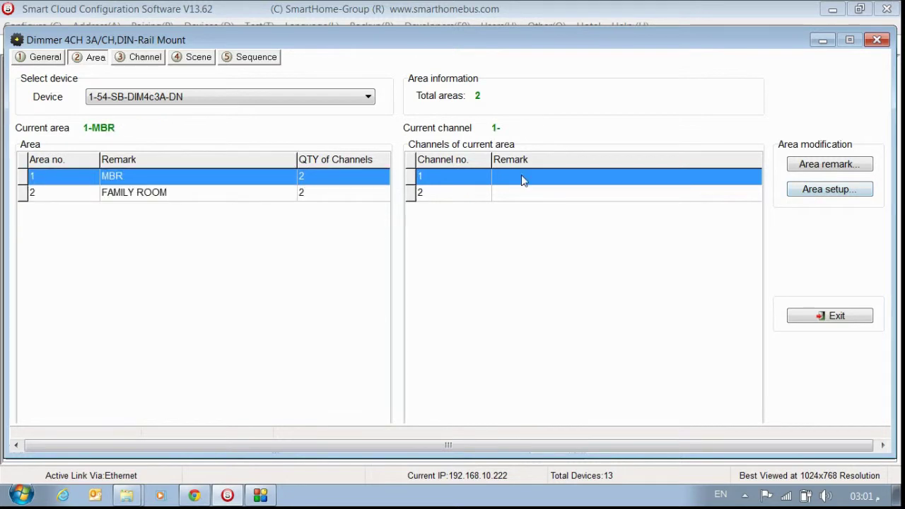
{"action": "left_click", "coordinate": [366, 194]}
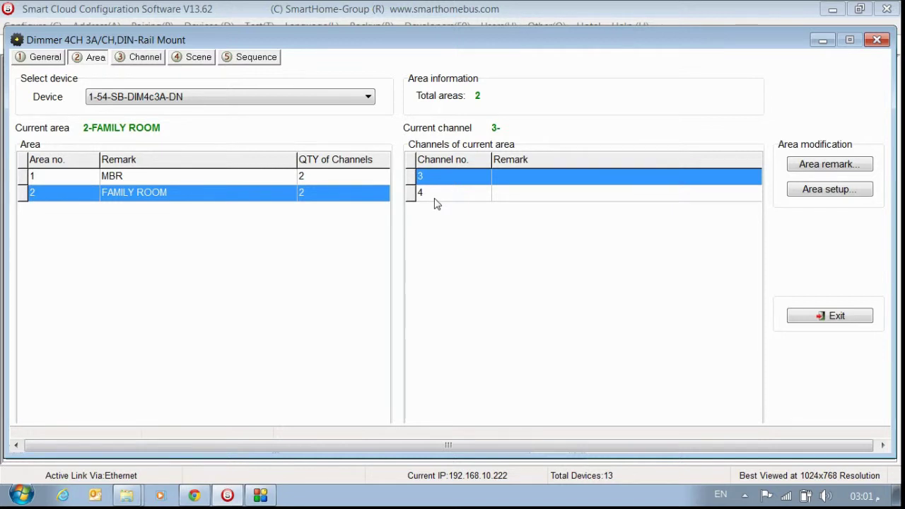
{"action": "left_click", "coordinate": [817, 198]}
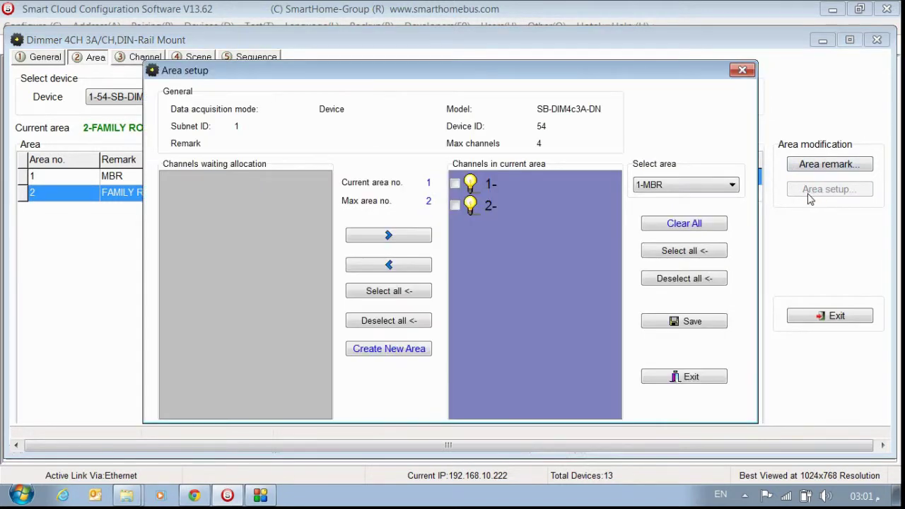
Move channel 4 from FAMILY ROOM into a new area 3 and save
{"action": "left_click", "coordinate": [652, 185]}
{"action": "left_click", "coordinate": [656, 206]}
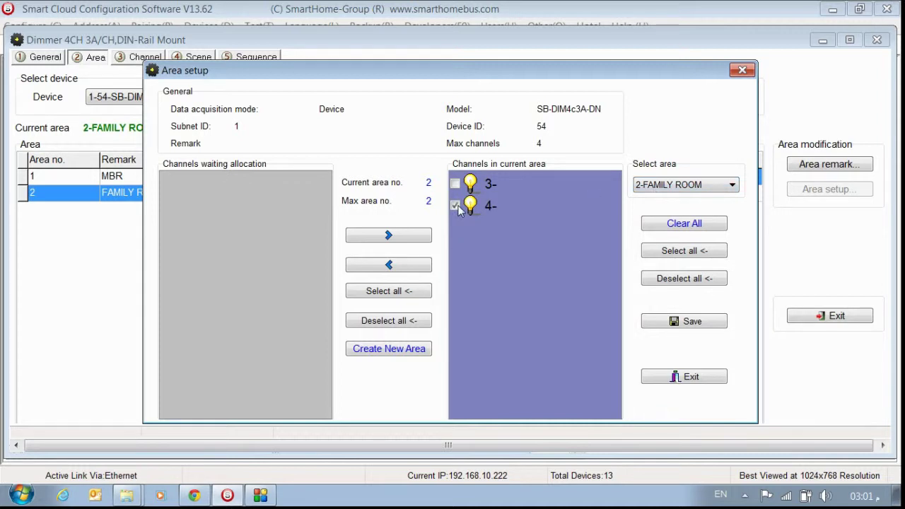
{"action": "left_click", "coordinate": [393, 262]}
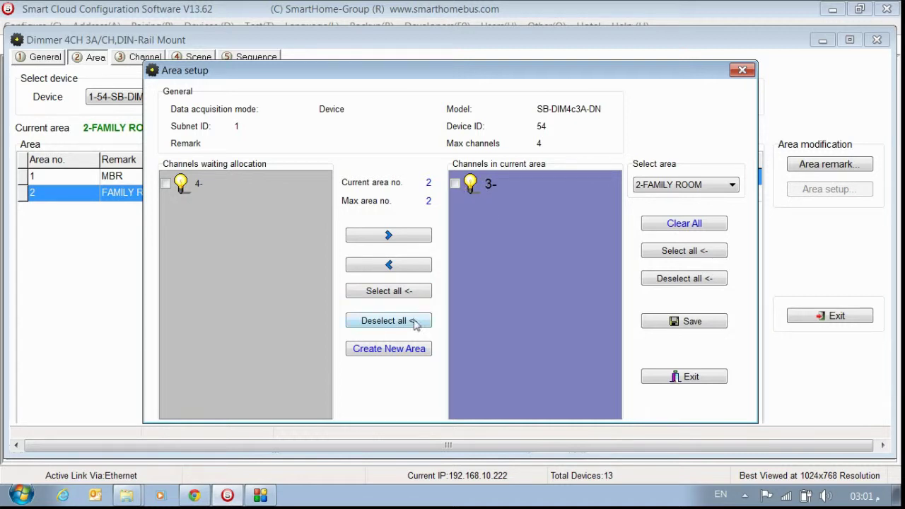
{"action": "left_click", "coordinate": [405, 349]}
{"action": "left_click", "coordinate": [167, 184]}
{"action": "left_click", "coordinate": [390, 238]}
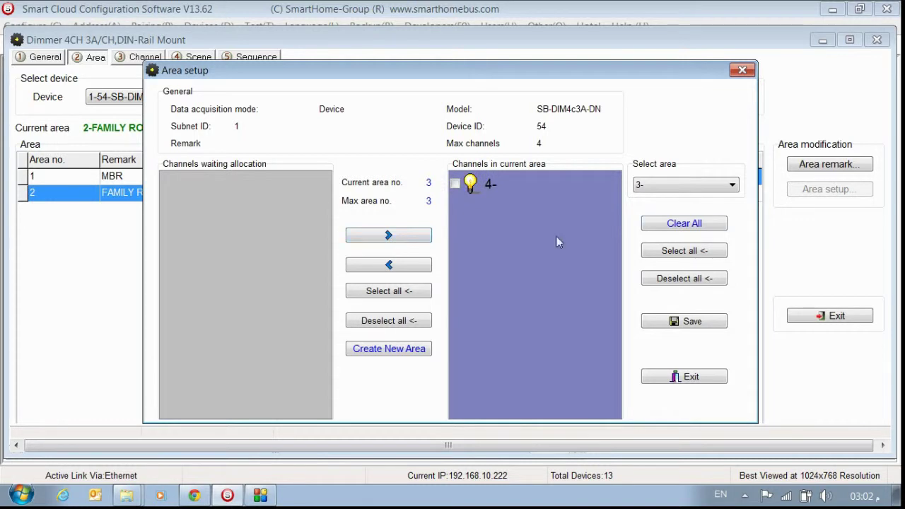
{"action": "left_click", "coordinate": [670, 329]}
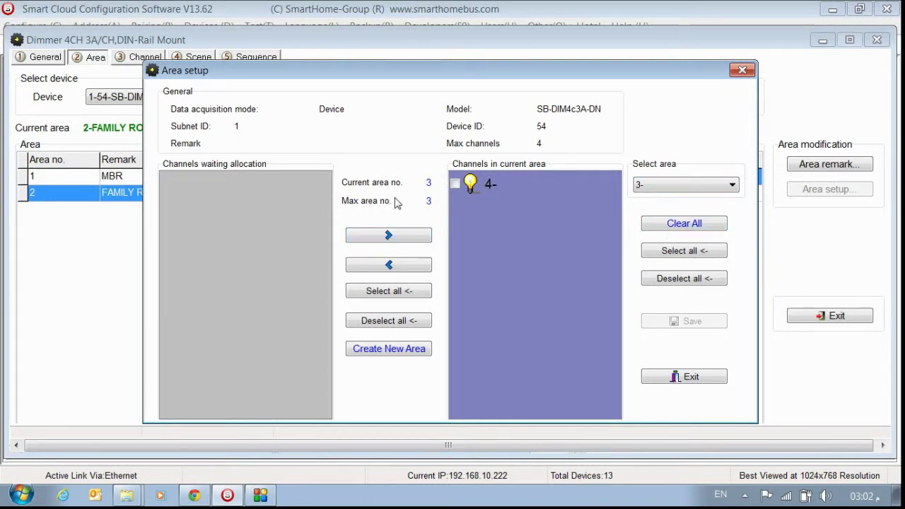
Verify MBR keeps channels 1–2 and FAMILY ROOM keeps channel 3
{"action": "left_click", "coordinate": [640, 185]}
{"action": "left_click", "coordinate": [656, 198]}
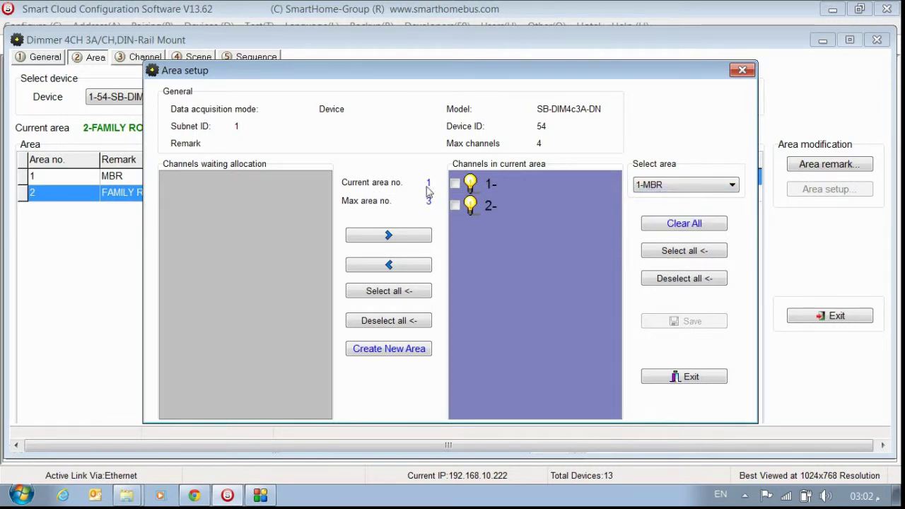
{"action": "left_click", "coordinate": [653, 185]}
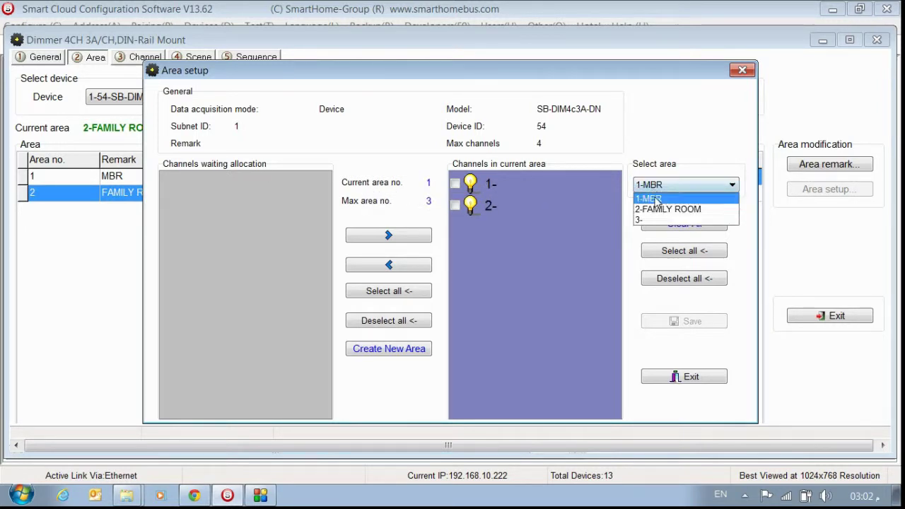
{"action": "left_click", "coordinate": [657, 206]}
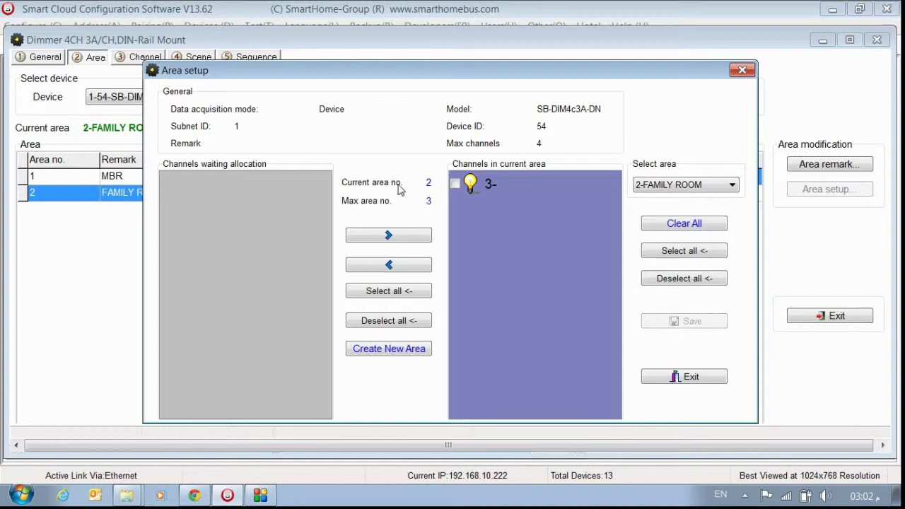
{"action": "left_click", "coordinate": [670, 381]}
{"action": "left_click", "coordinate": [144, 176]}
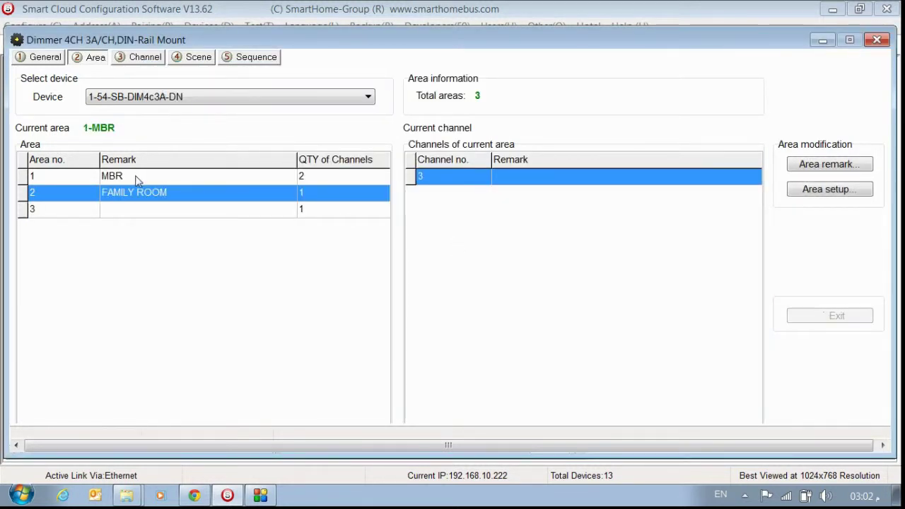
Select area 3 and check that it holds channel 4
{"action": "left_click", "coordinate": [142, 193]}
{"action": "left_click", "coordinate": [141, 210]}
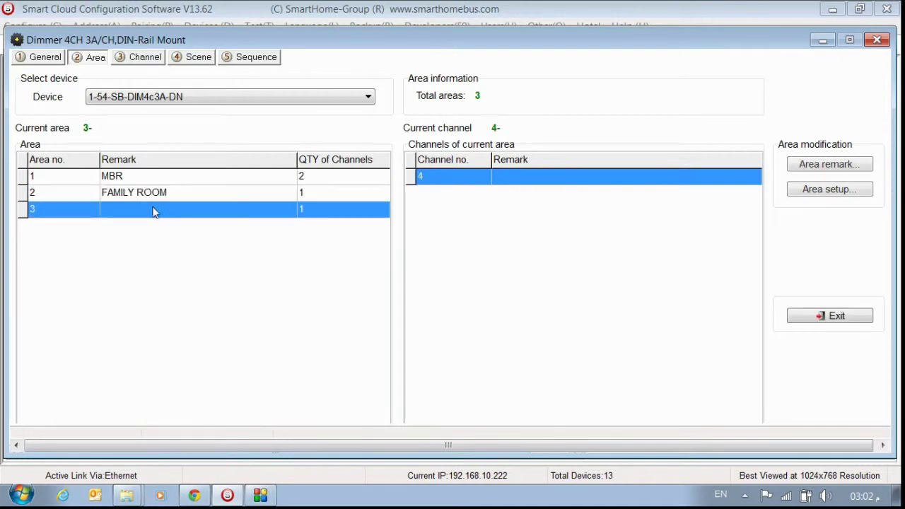
{"action": "left_click", "coordinate": [858, 188]}
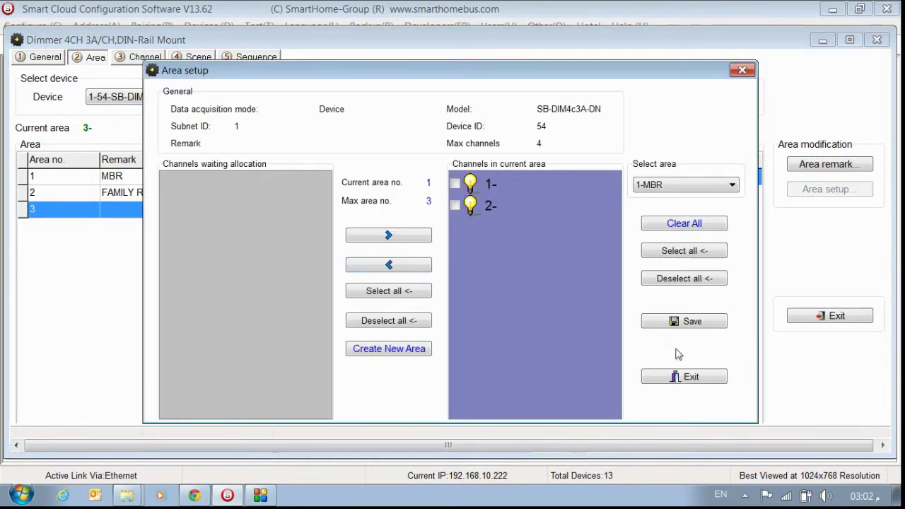
{"action": "left_click", "coordinate": [684, 377]}
Enter the remark IOBBY for area 3 and save it
{"action": "left_click", "coordinate": [825, 164]}
{"action": "left_click", "coordinate": [509, 243]}
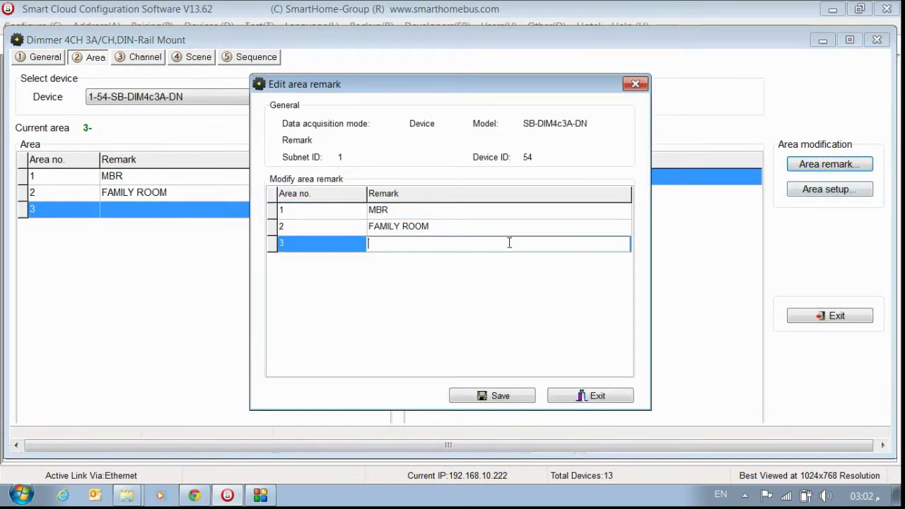
{"action": "type", "text": "IOBBY"}
{"action": "left_click", "coordinate": [495, 396]}
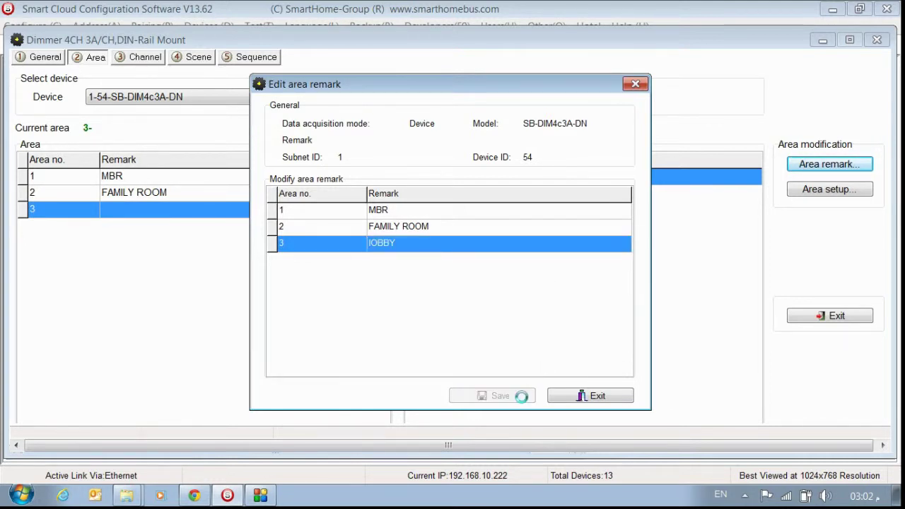
{"action": "left_click", "coordinate": [594, 396]}
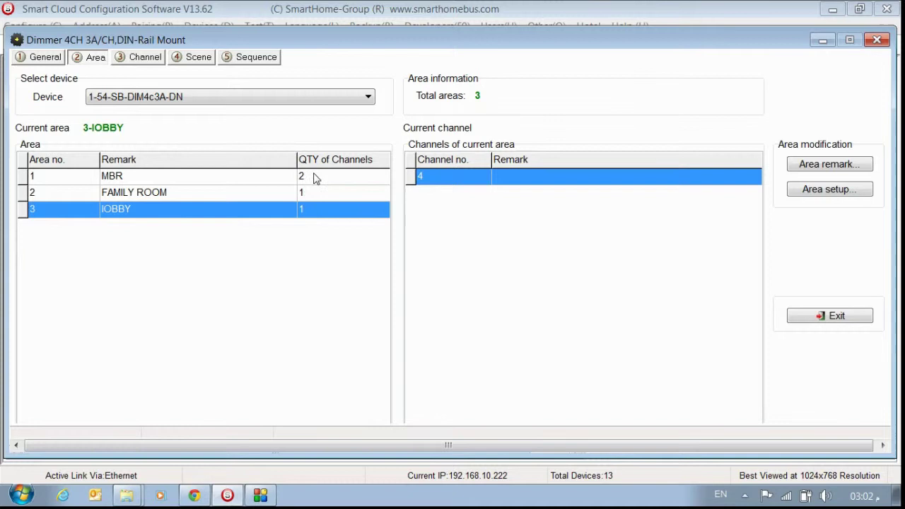
{"action": "left_click", "coordinate": [313, 178]}
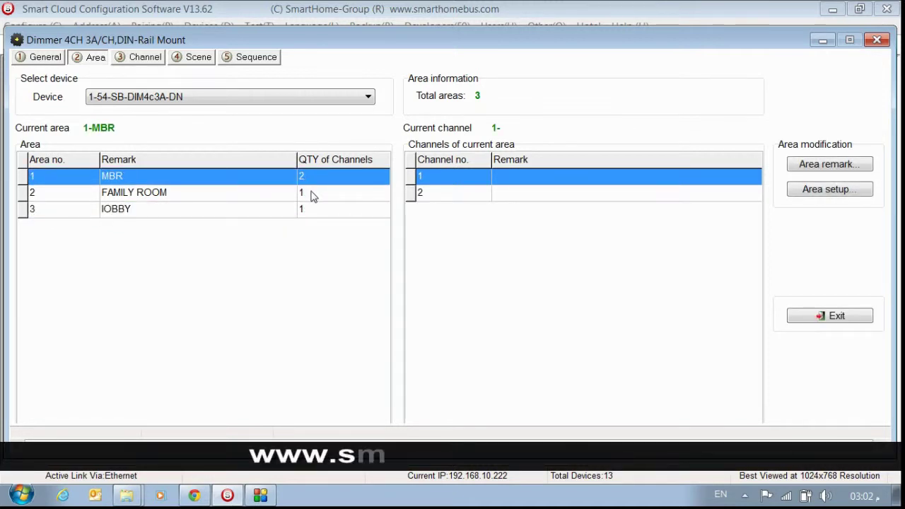
{"action": "left_click", "coordinate": [313, 194]}
{"action": "left_click", "coordinate": [316, 208]}
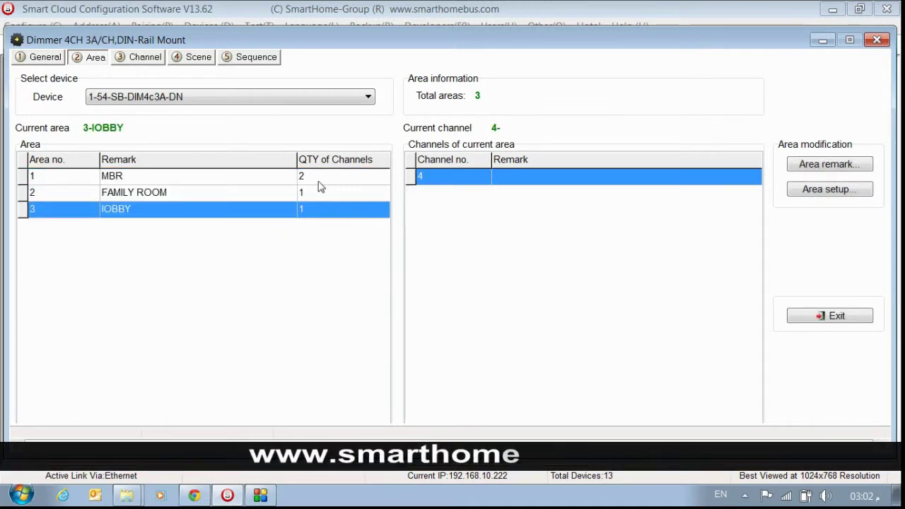
{"action": "left_click", "coordinate": [316, 179]}
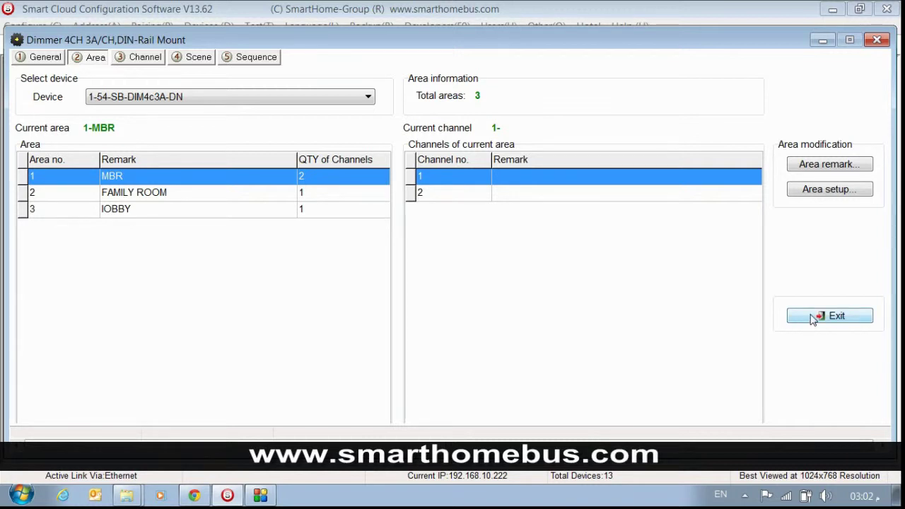